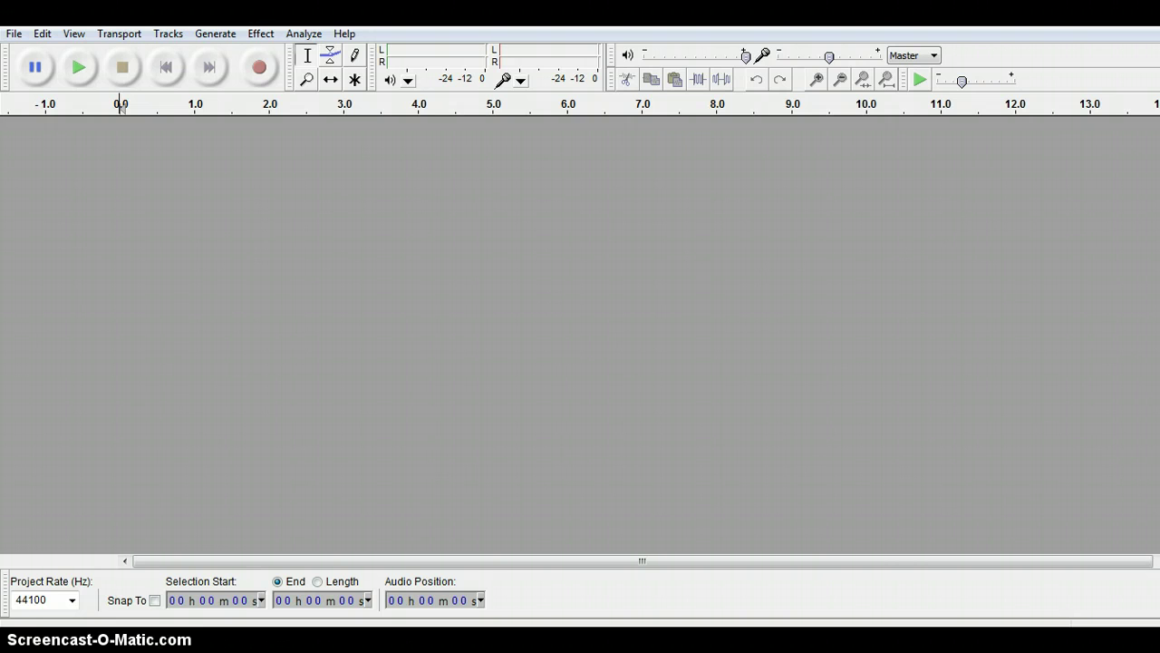
Step: Open the eq1 audio file from the section_5 folder and play the imported track
click(16, 34)
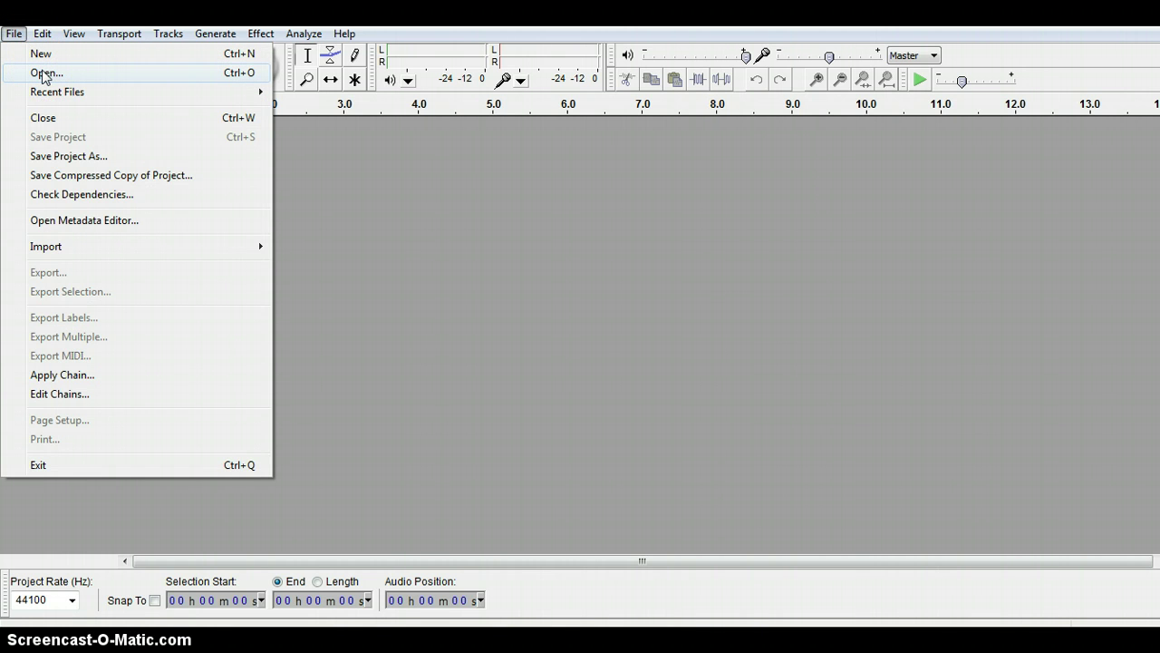
click(45, 73)
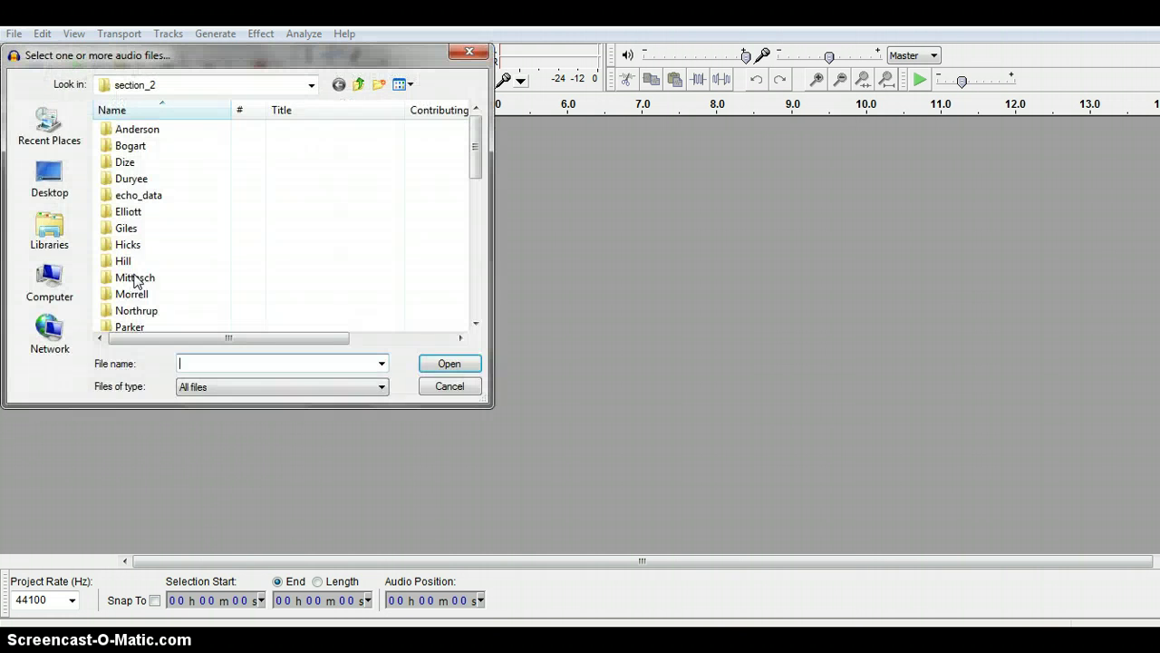
click(310, 85)
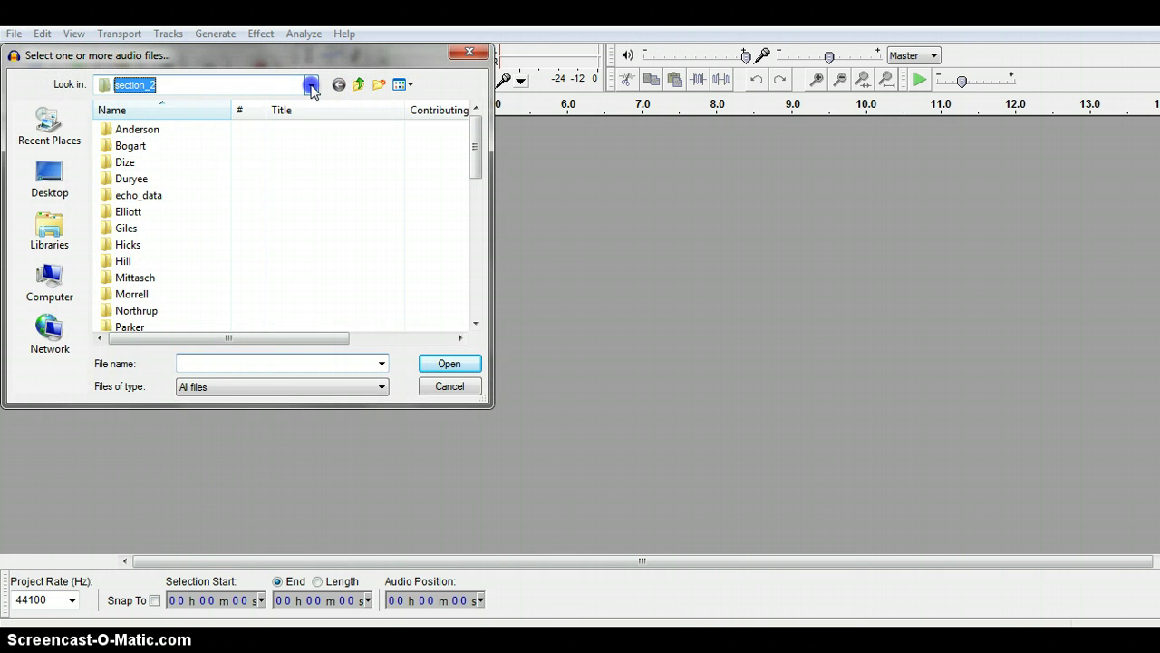
click(361, 85)
click(361, 86)
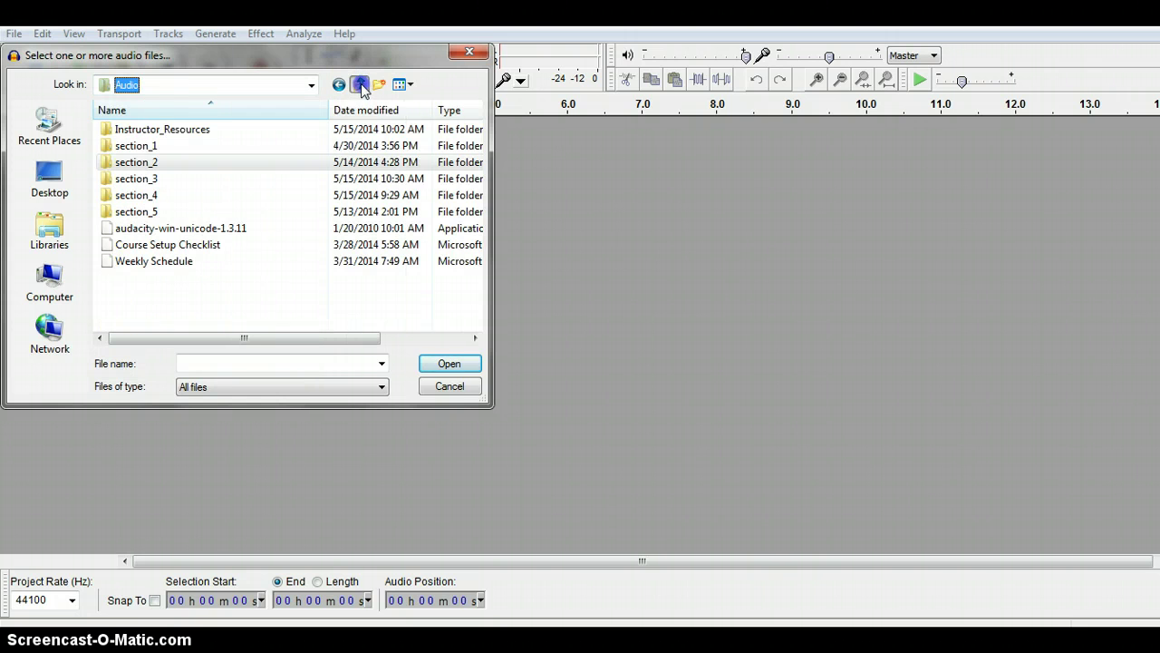
double_click(185, 213)
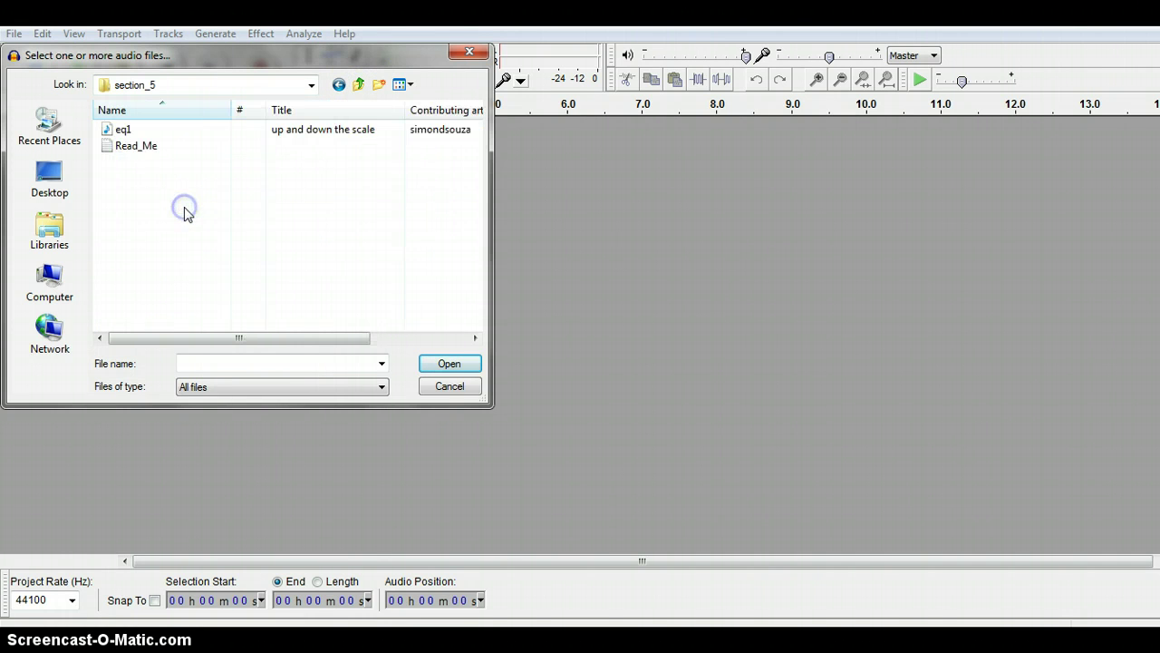
click(136, 132)
double_click(139, 132)
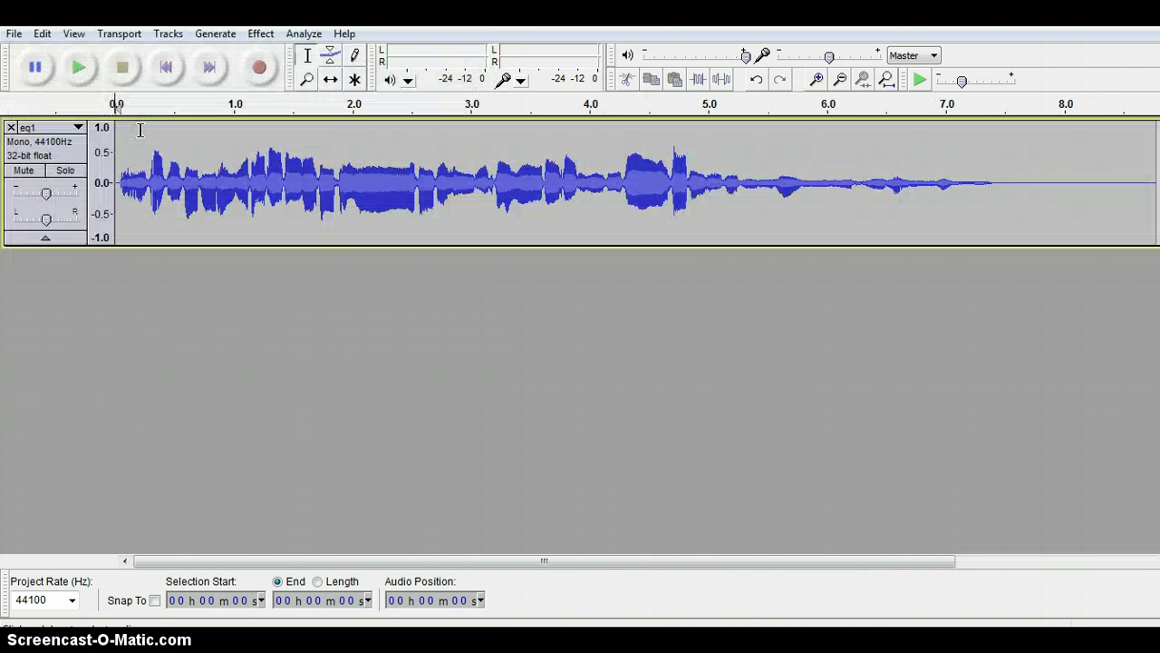
click(168, 250)
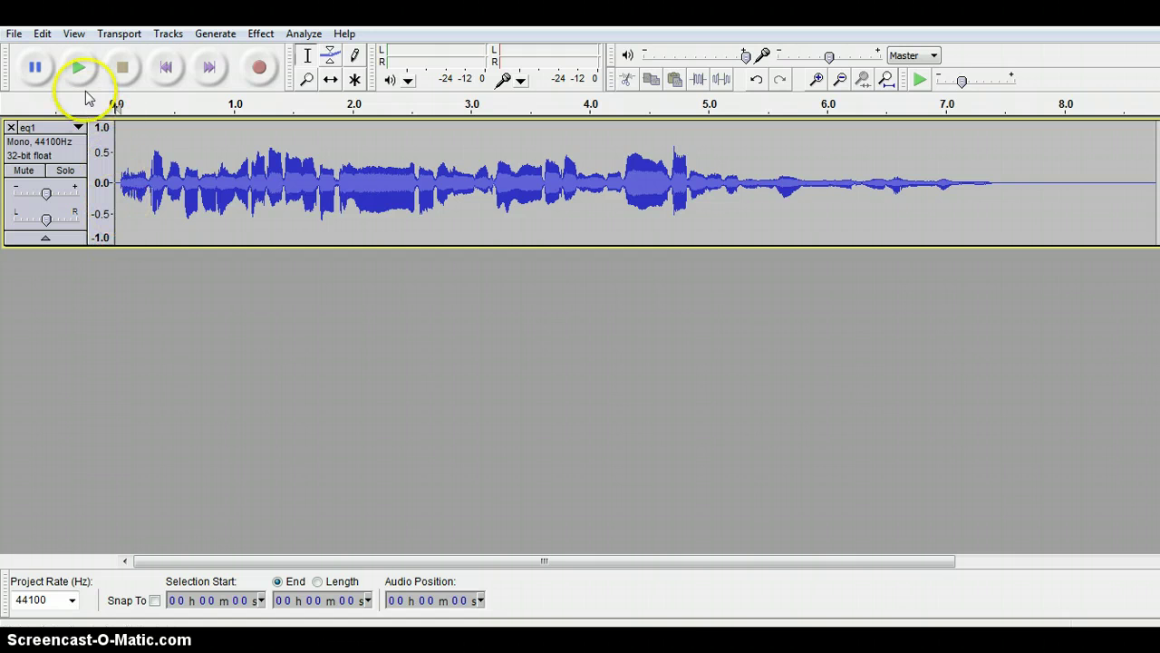
click(72, 60)
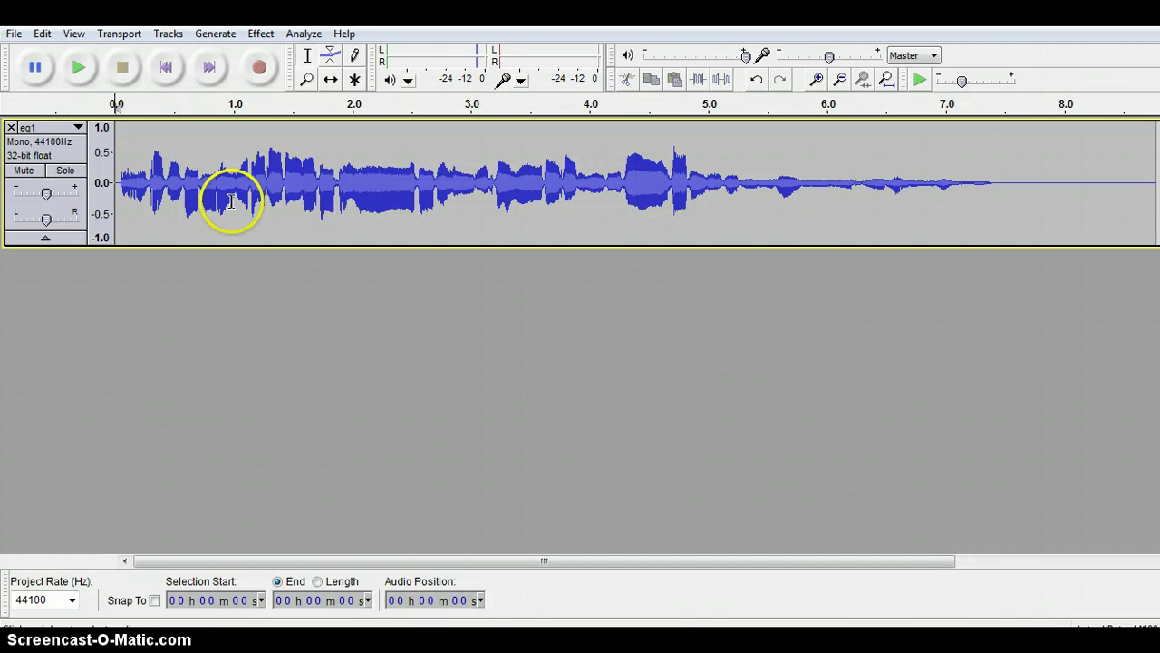
Step: Start the Equalization effect on the whole track, switch it to Graphic EQ mode and reset the curve to flat
click(261, 34)
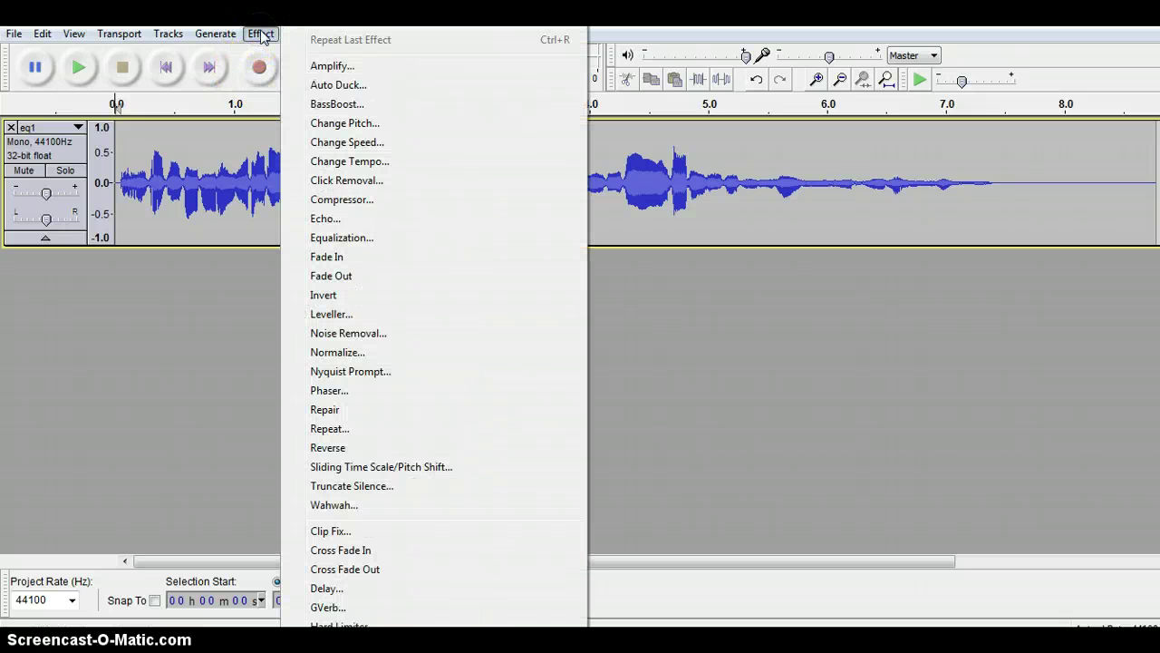
click(329, 239)
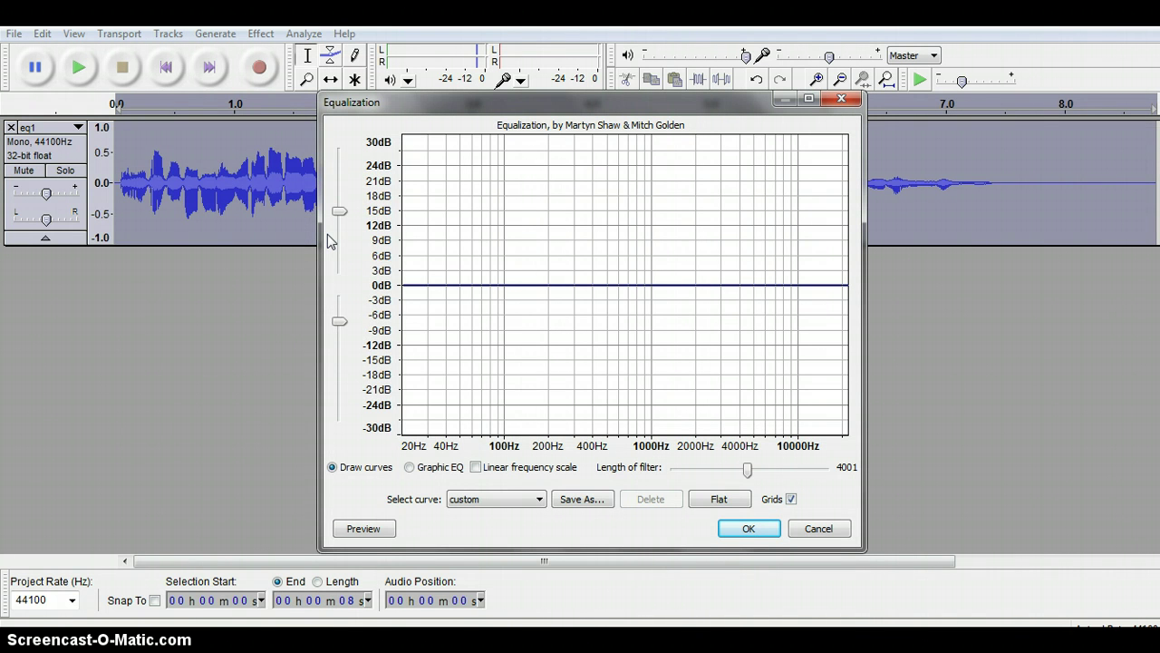
click(409, 468)
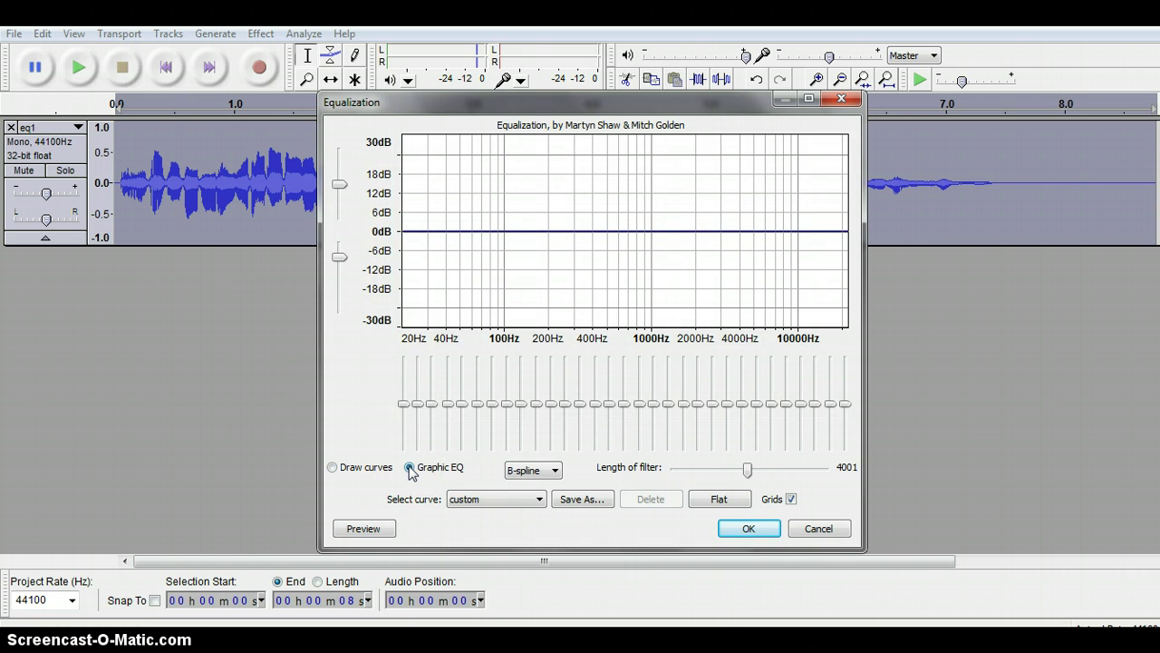
click(721, 501)
click(720, 501)
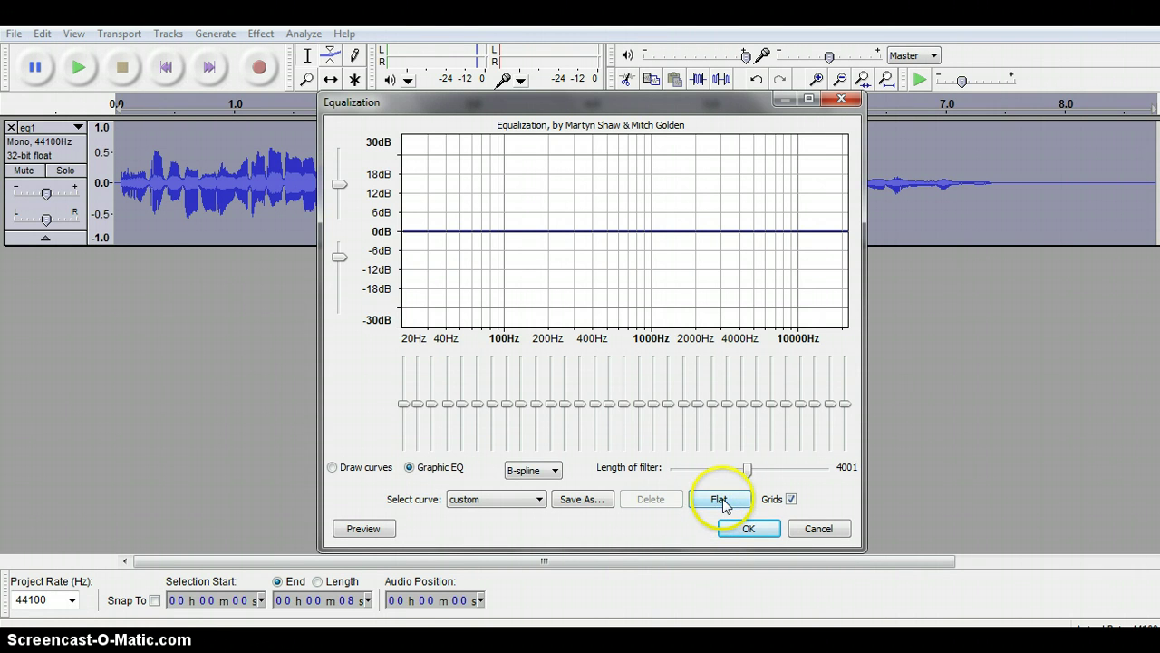
click(722, 501)
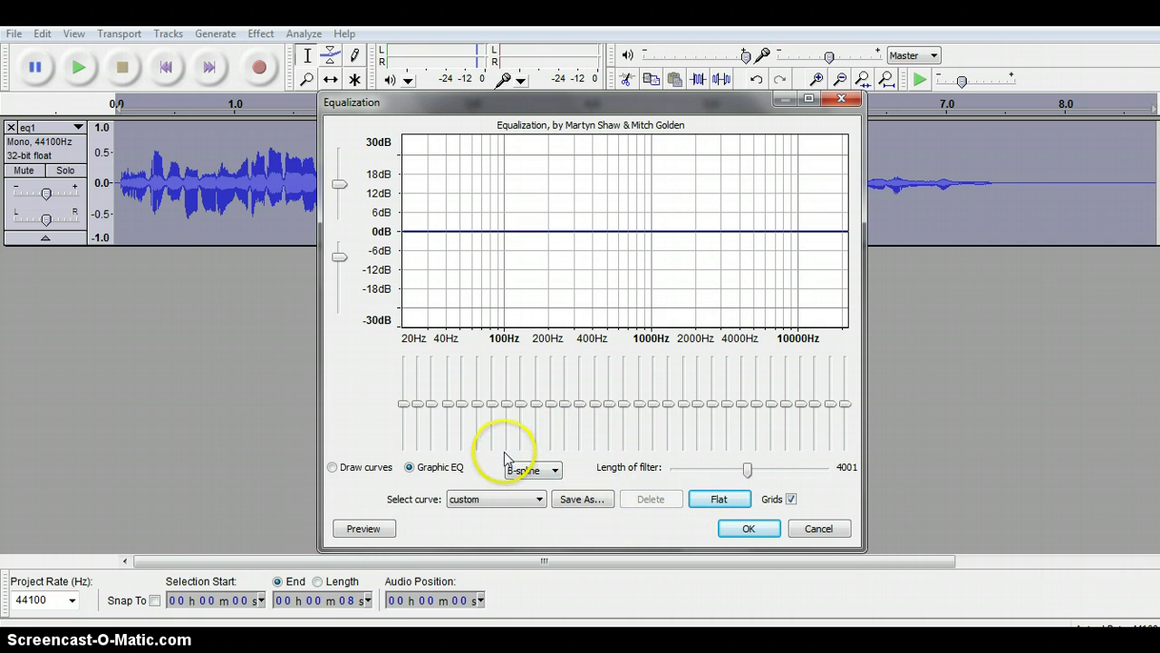
Step: Raise the five lowest equalizer bands, from 20 Hz to 50 Hz, to 11 dB
mouse_move(405, 410)
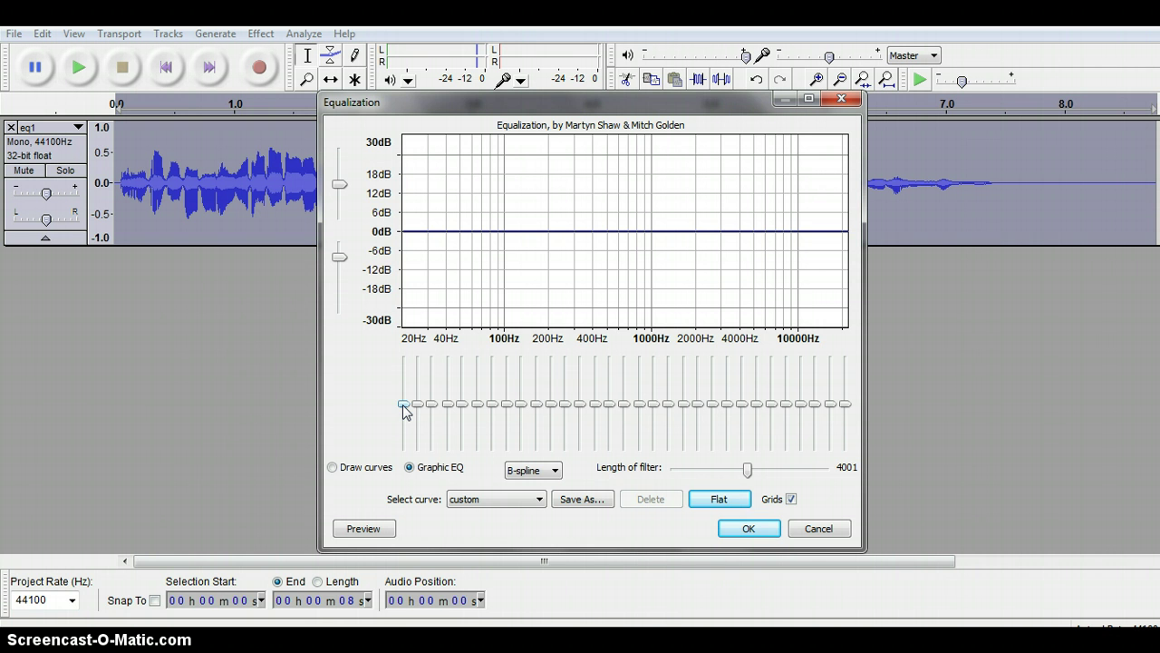
drag(404, 406, 407, 379)
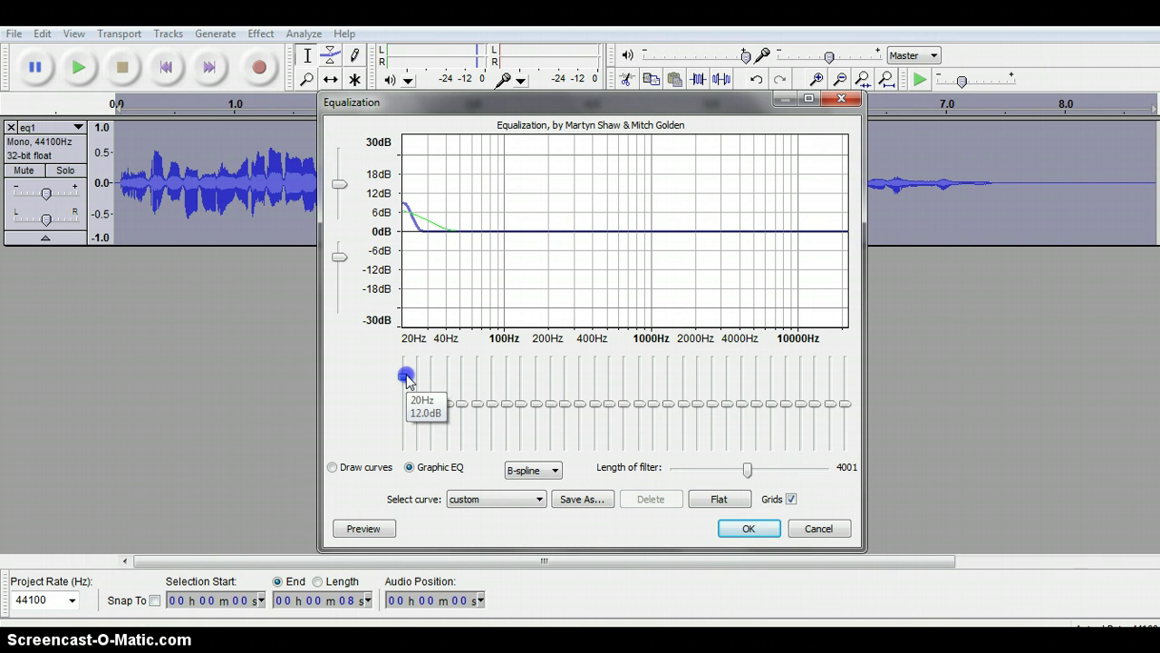
drag(407, 382, 408, 385)
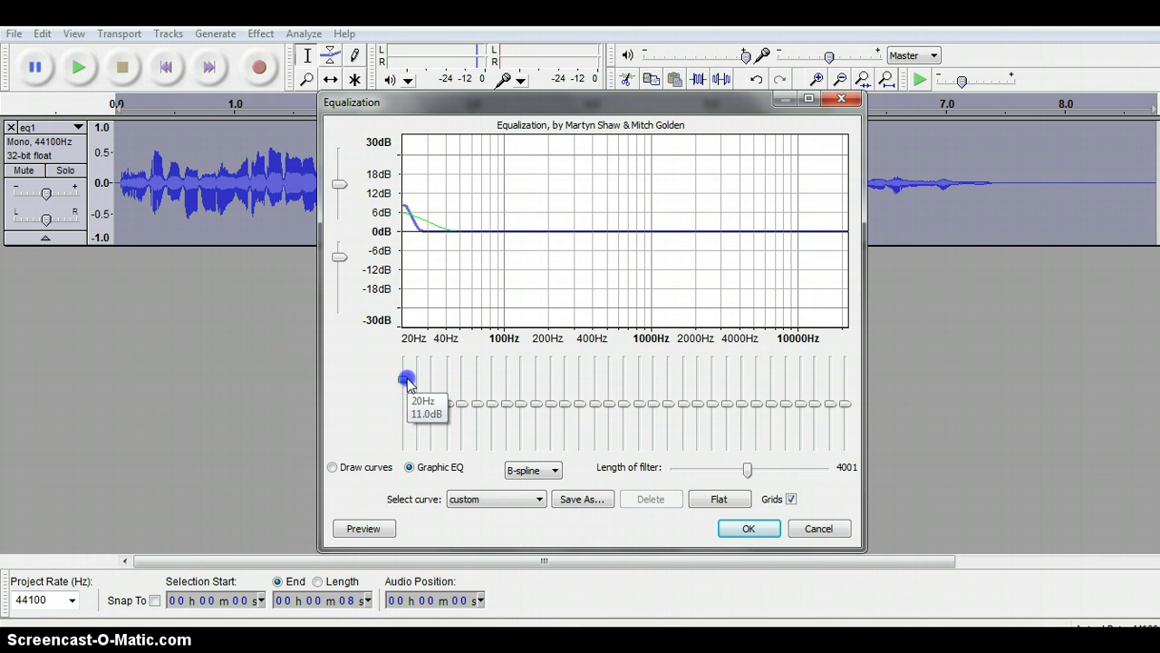
click(420, 408)
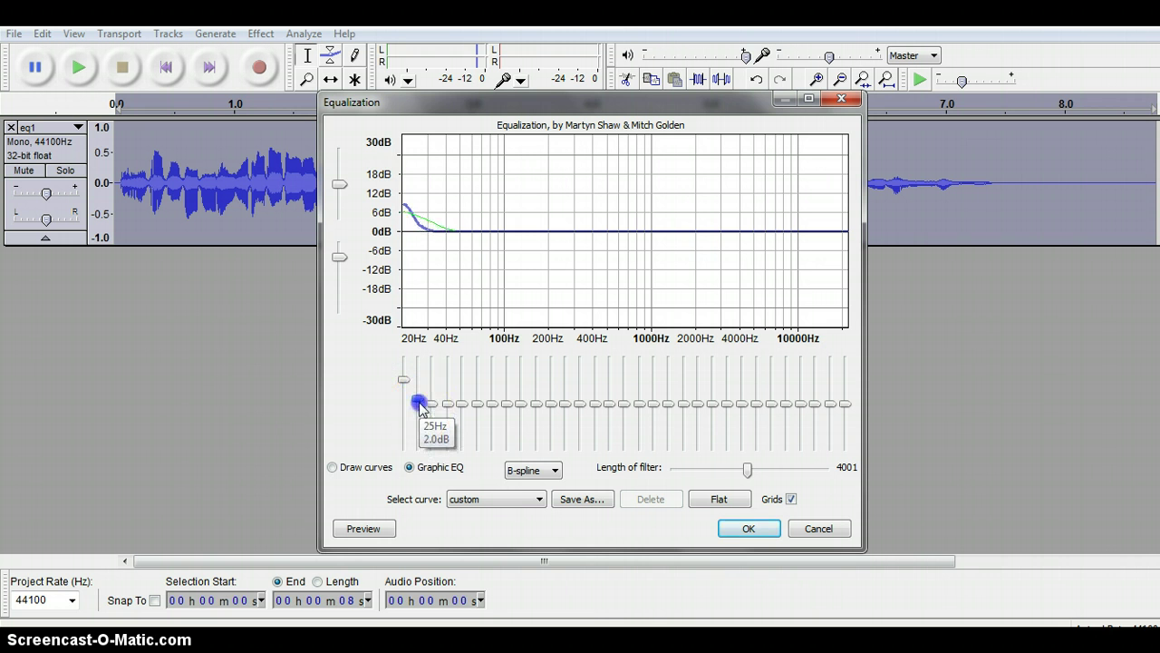
drag(420, 408, 462, 381)
click(439, 413)
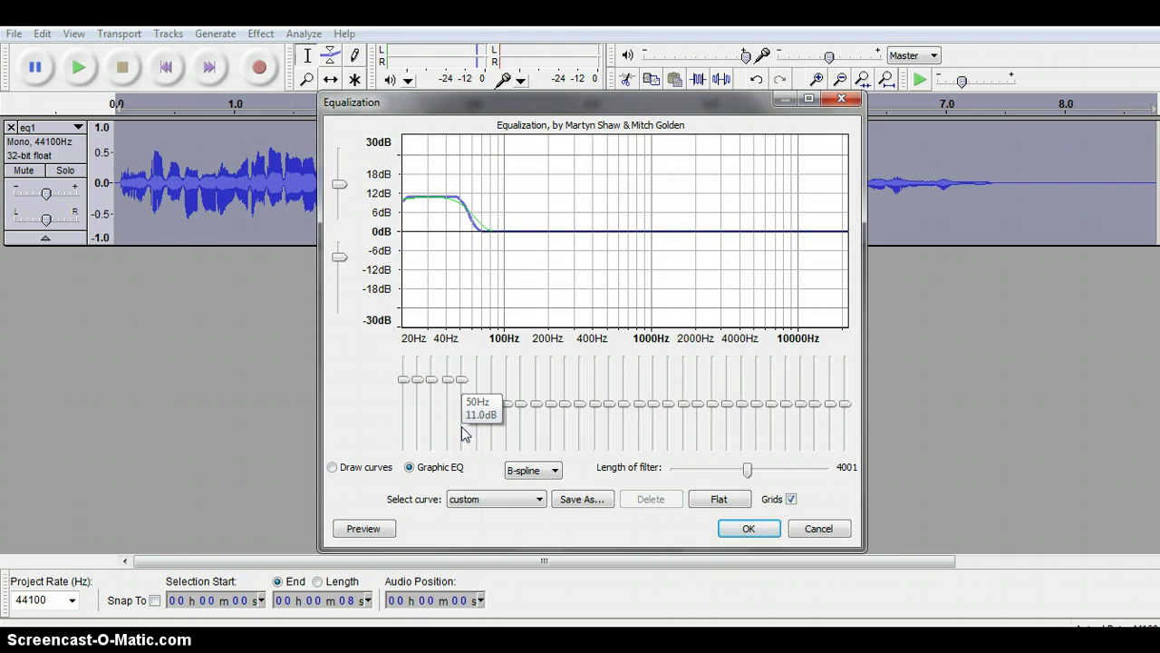
Step: Raise the equalizer bands above 50 Hz, up to and including 800 Hz, to 6 dB
click(493, 430)
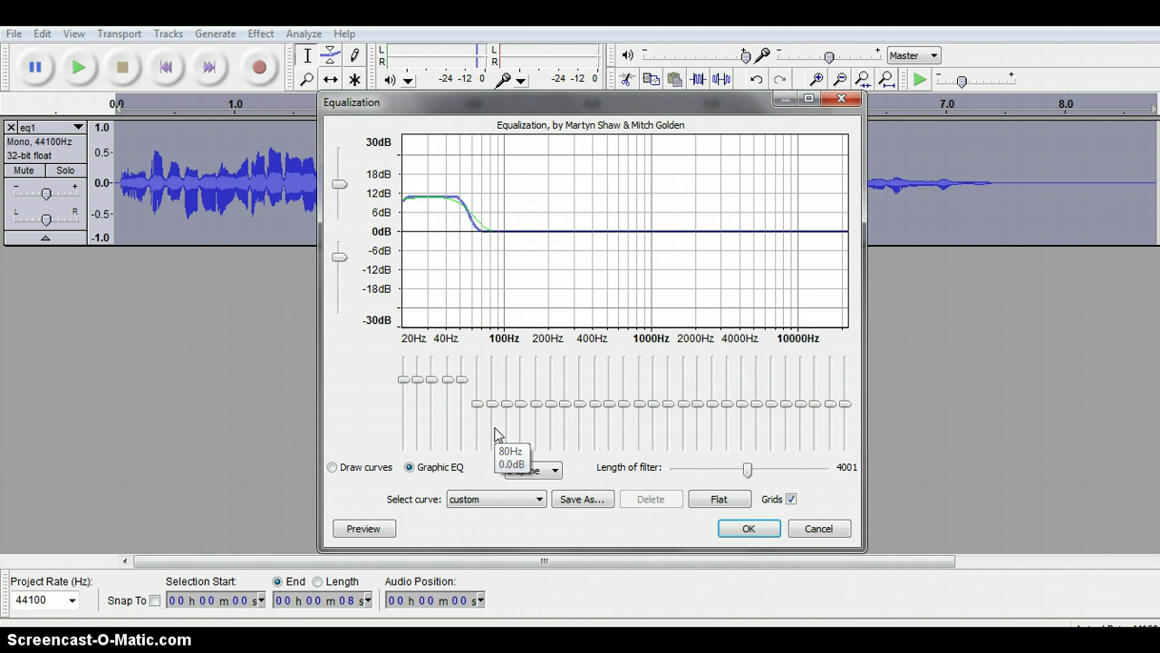
click(474, 422)
click(480, 410)
drag(477, 404, 478, 388)
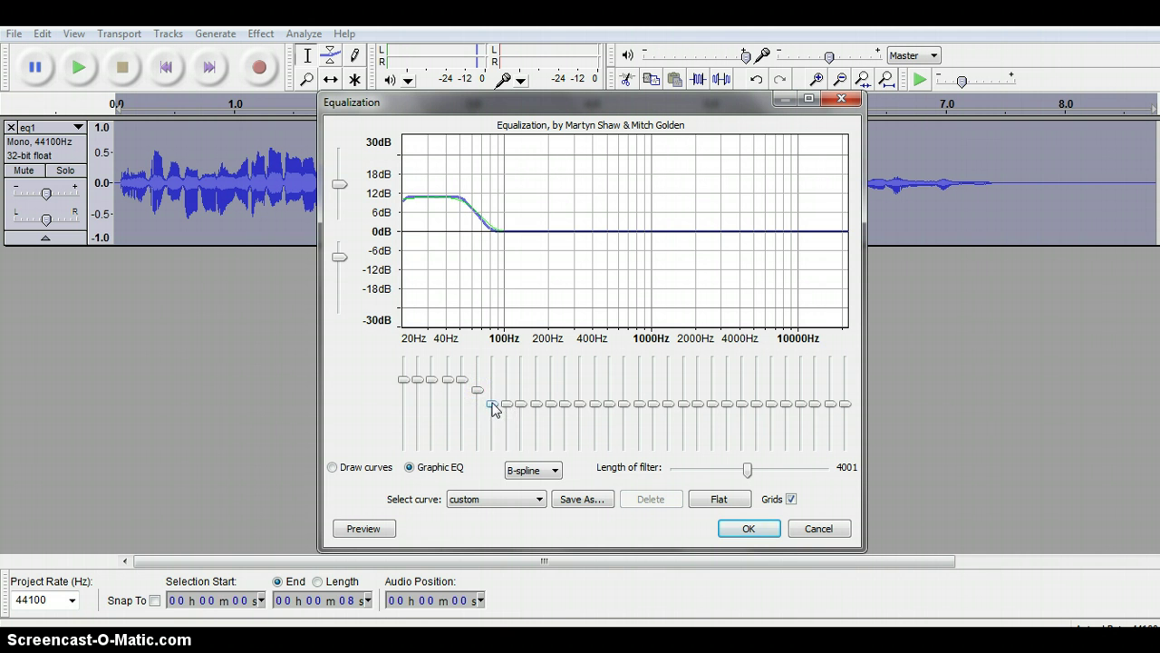
drag(493, 403, 568, 390)
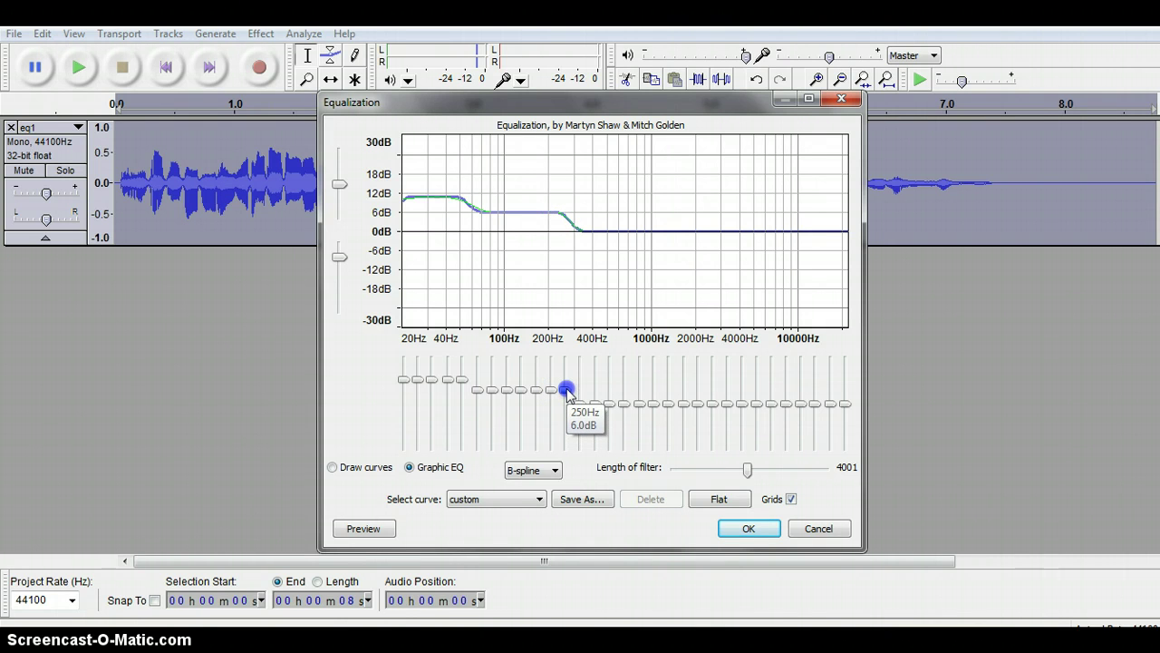
mouse_move(581, 404)
mouse_down()
mouse_move(580, 390)
mouse_move(597, 393)
mouse_up()
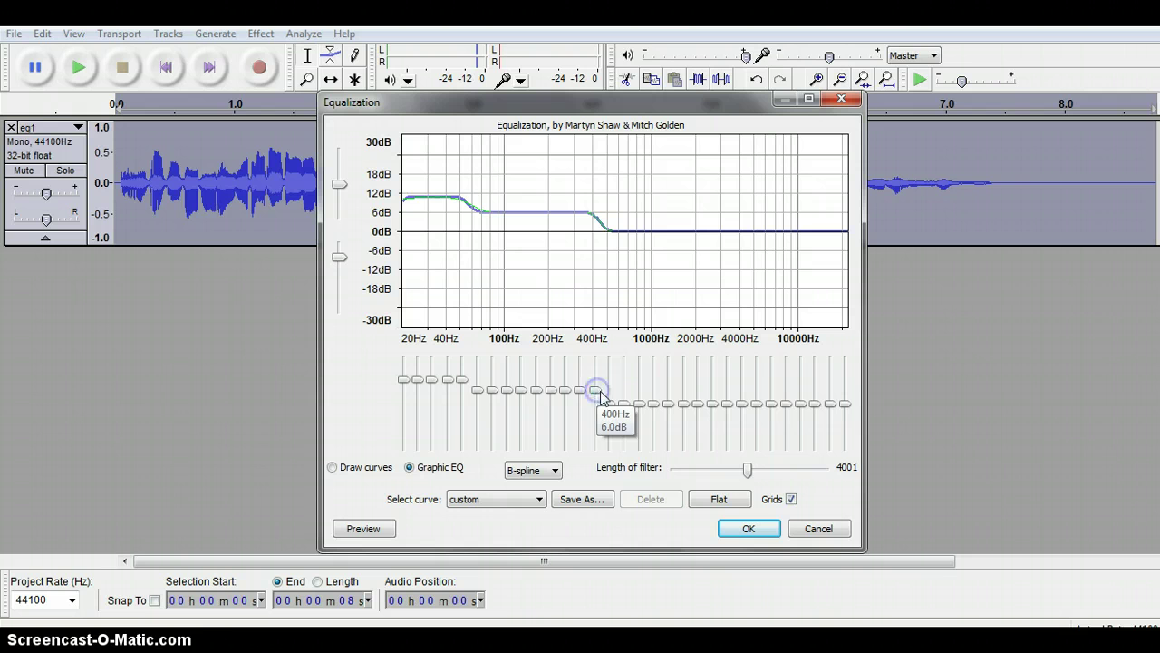
drag(608, 404, 640, 390)
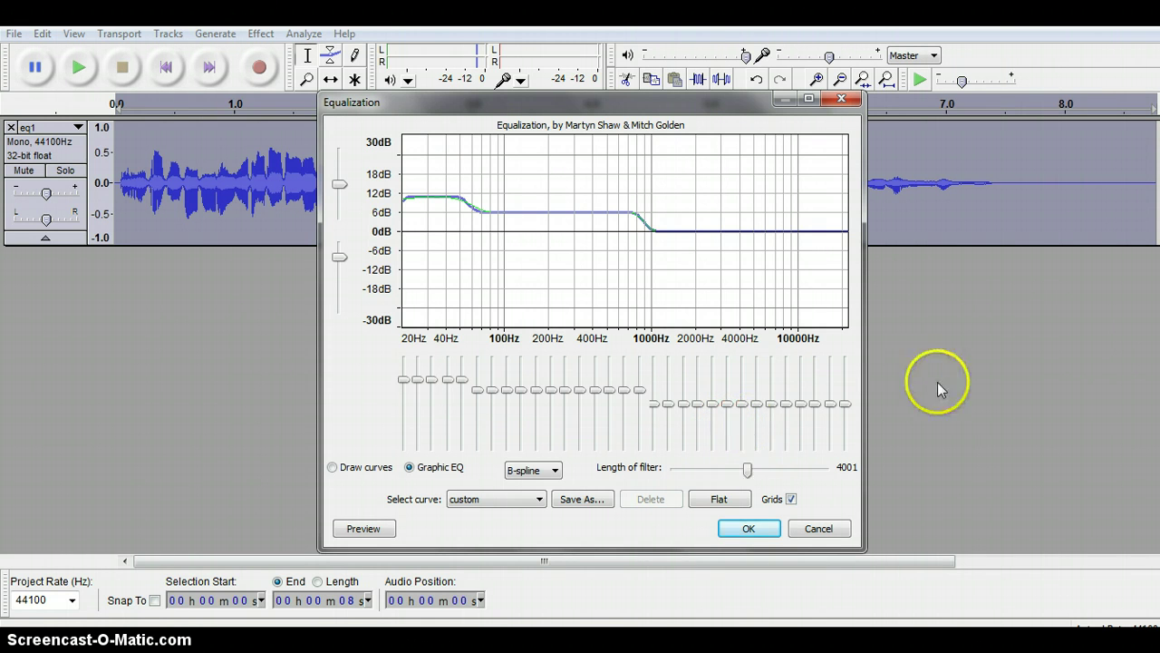
Step: Lower the five highest equalizer bands, from 8 kHz upward, to -8 dB
drag(846, 405, 787, 427)
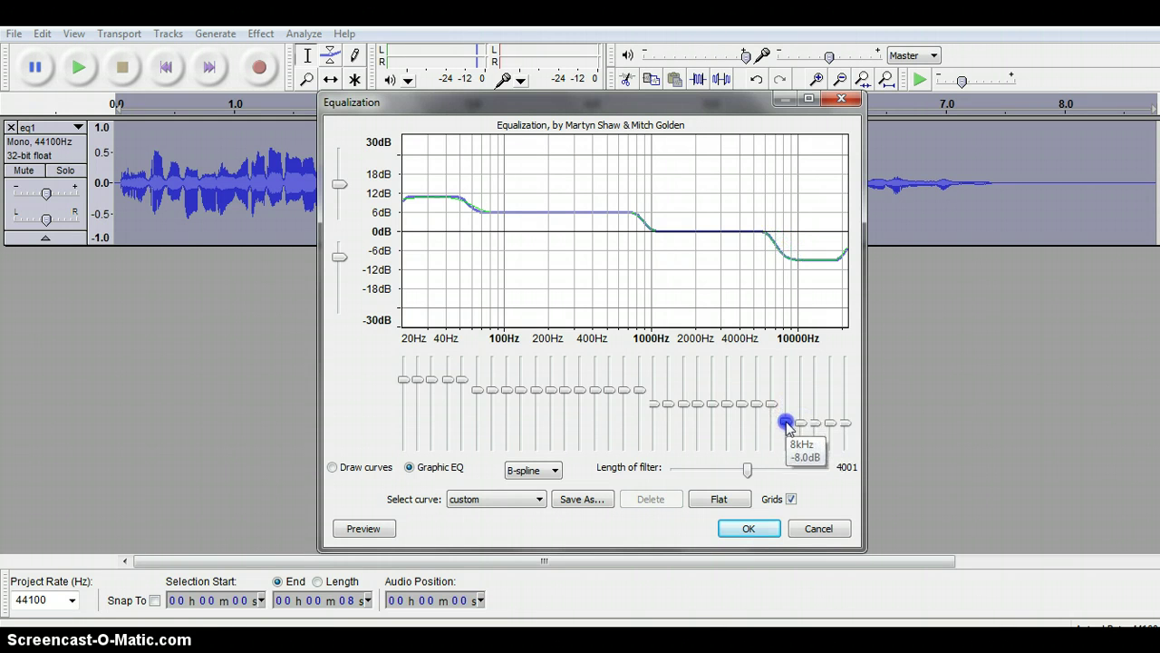
click(801, 501)
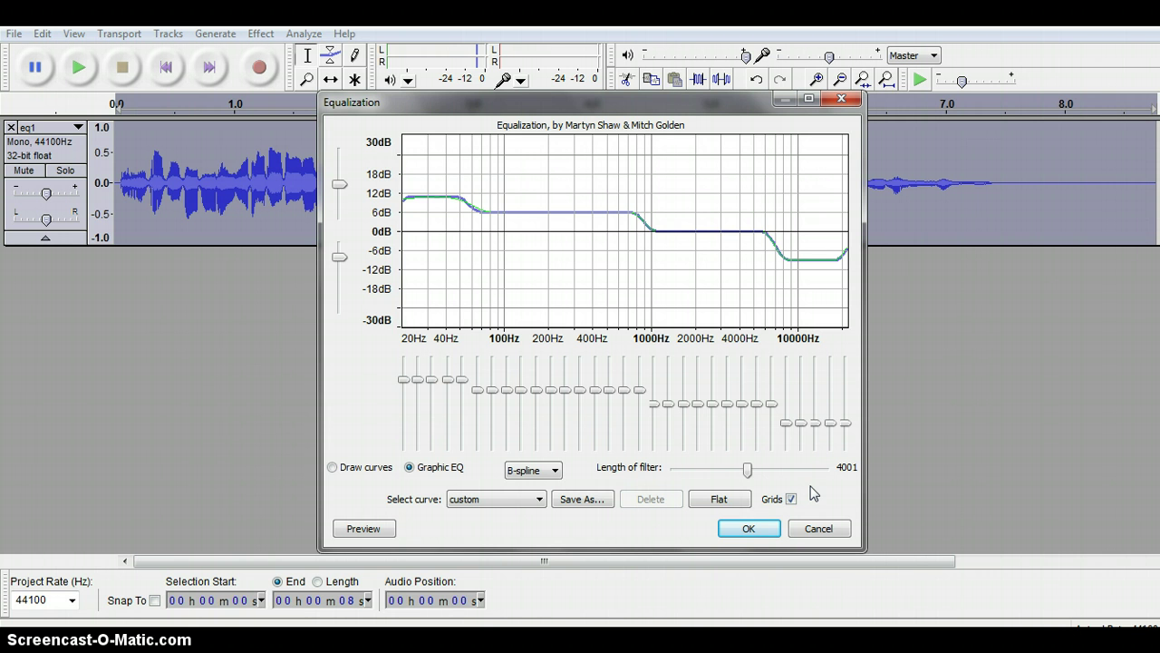
Step: Preview the adjusted equalization curve and apply it to the track
click(382, 532)
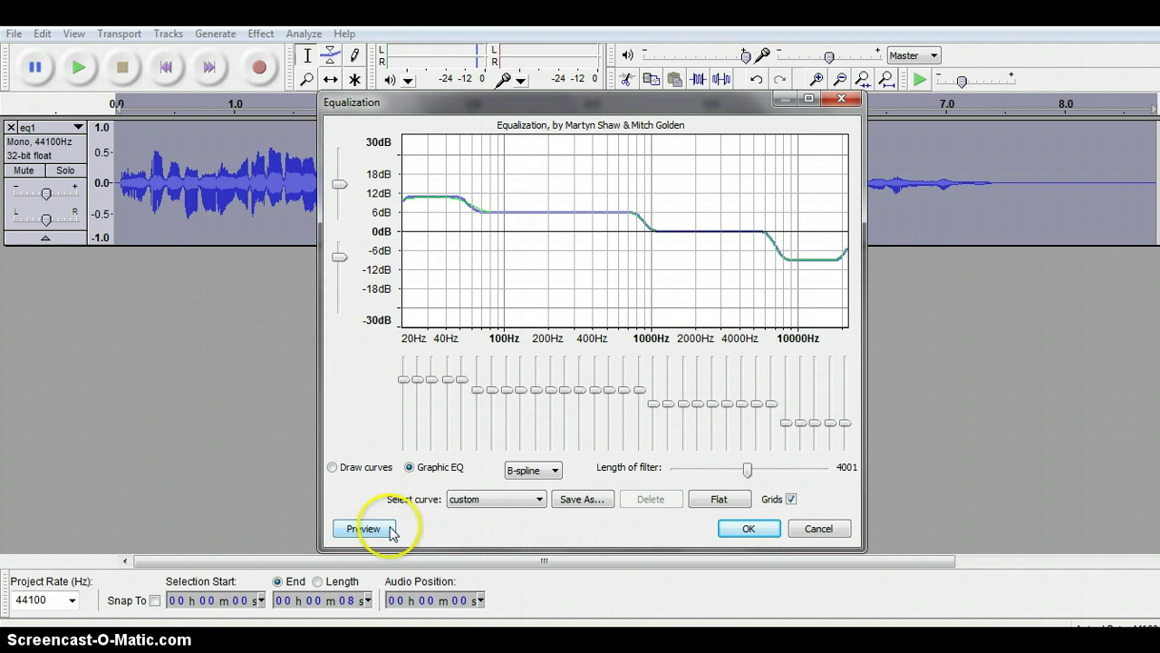
click(751, 531)
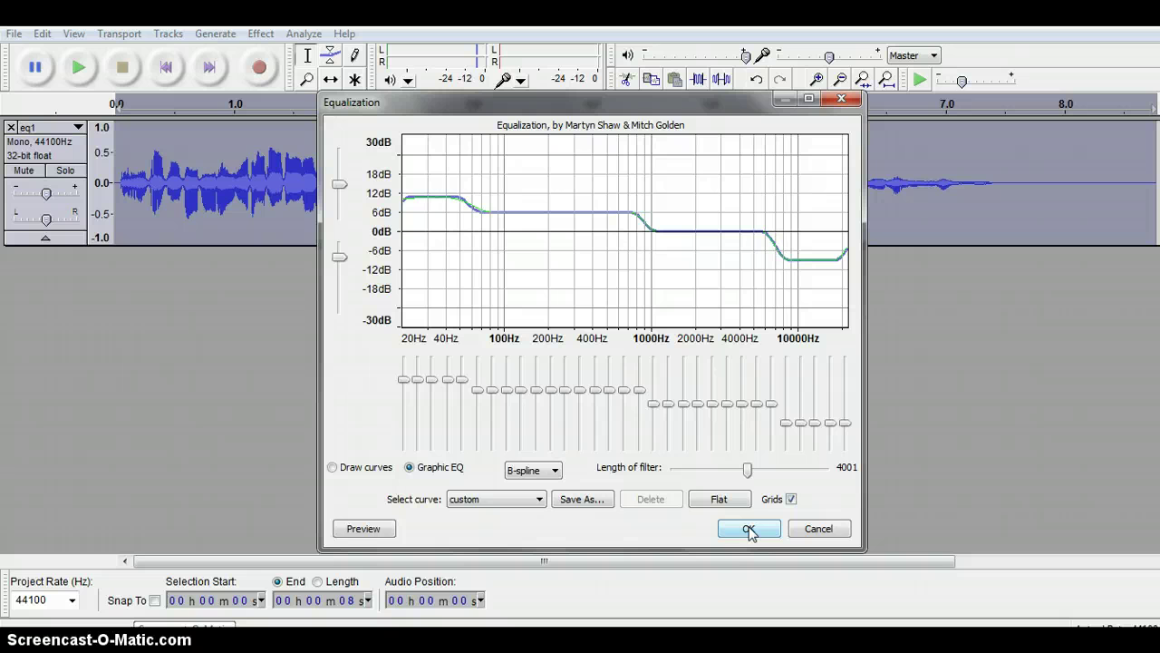
click(749, 529)
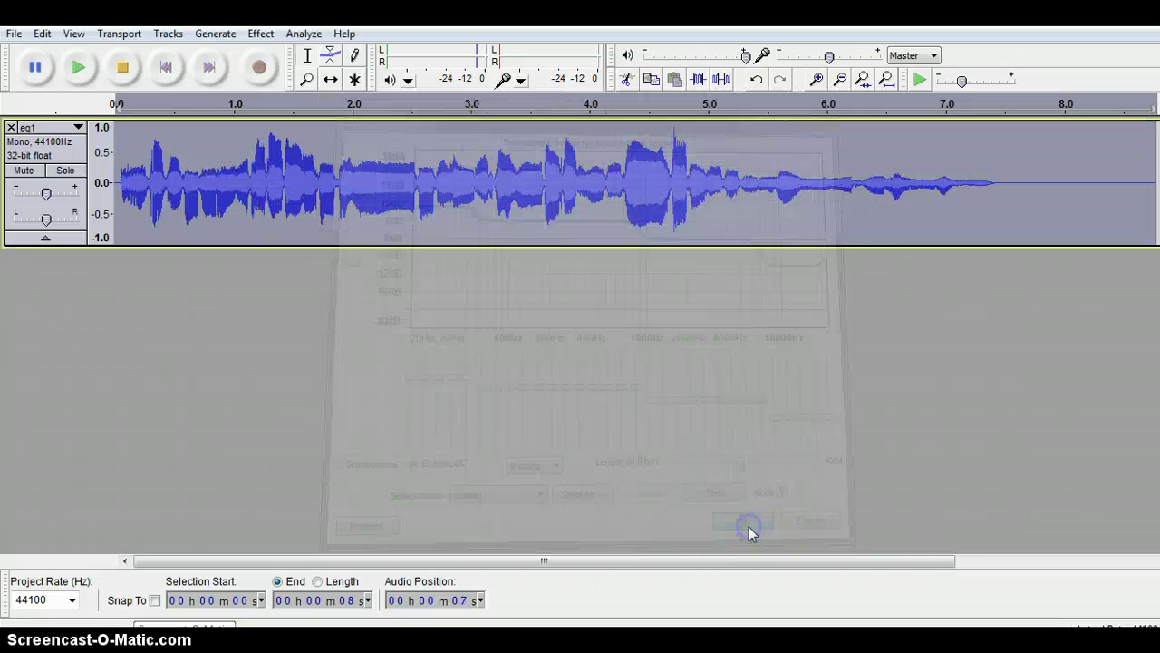
Step: Play back the equalized track and place the cursor at about 4.3 seconds in the waveform
click(79, 68)
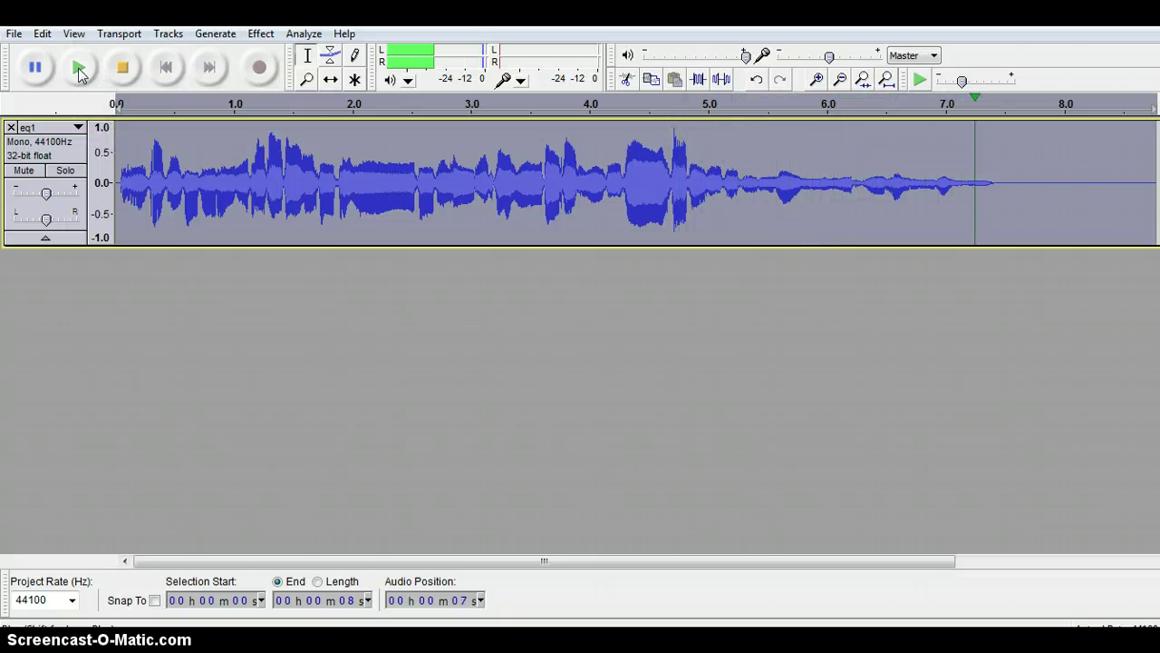
click(37, 69)
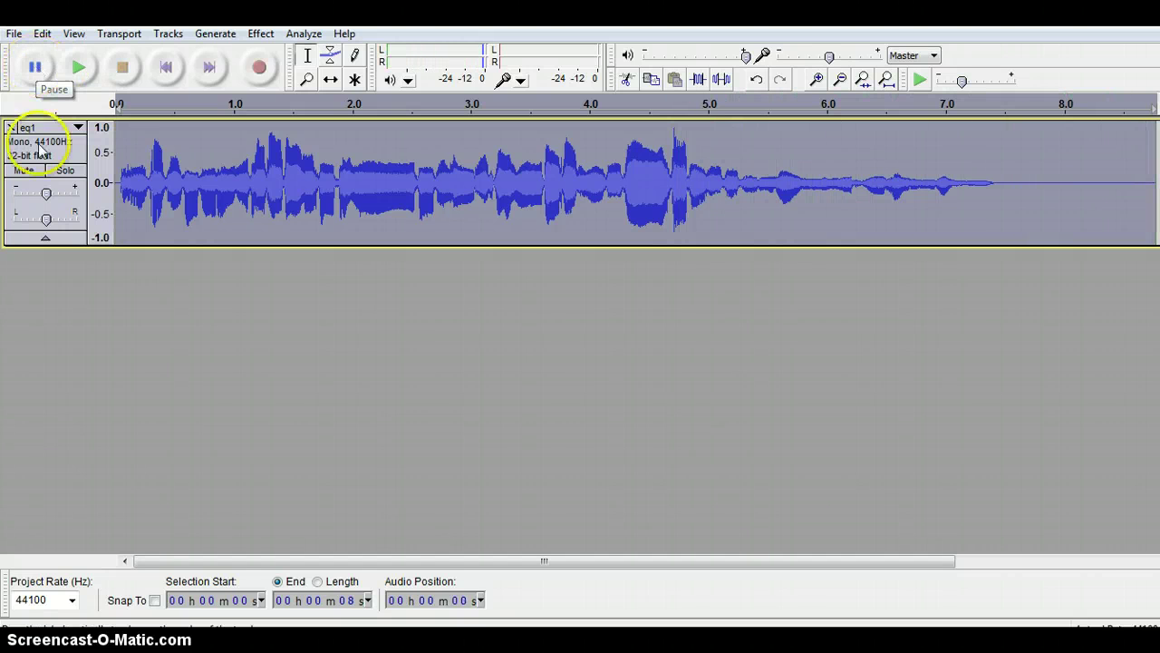
click(622, 181)
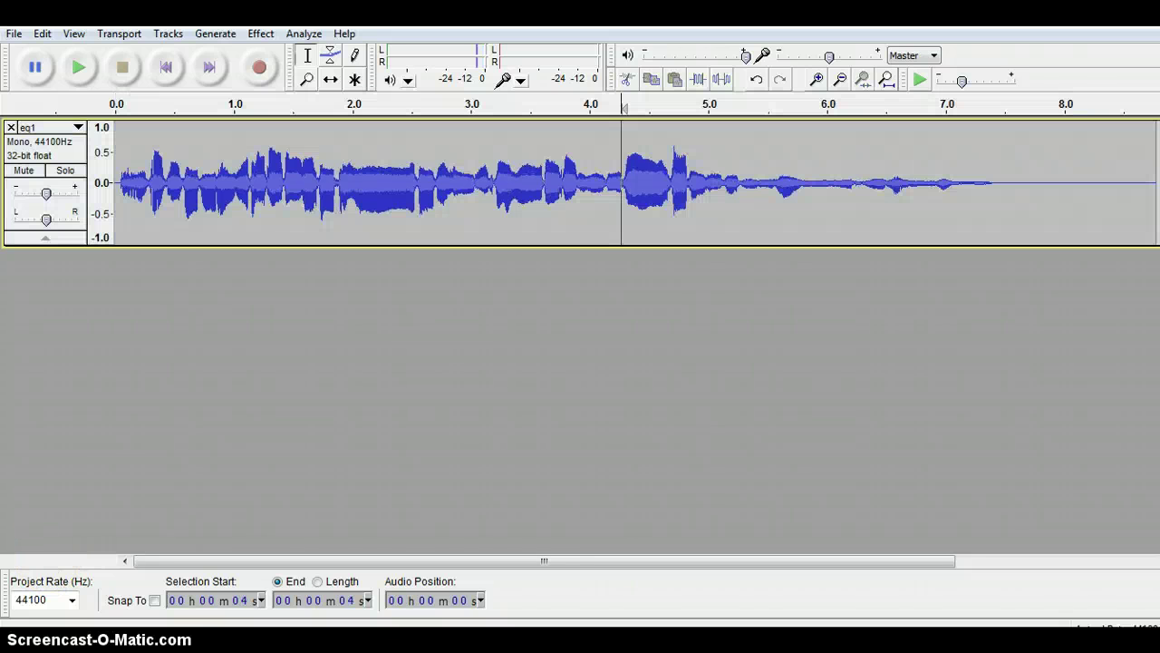
Step: Save the project as an Audacity project named eqfix in the section_5 folder
click(14, 35)
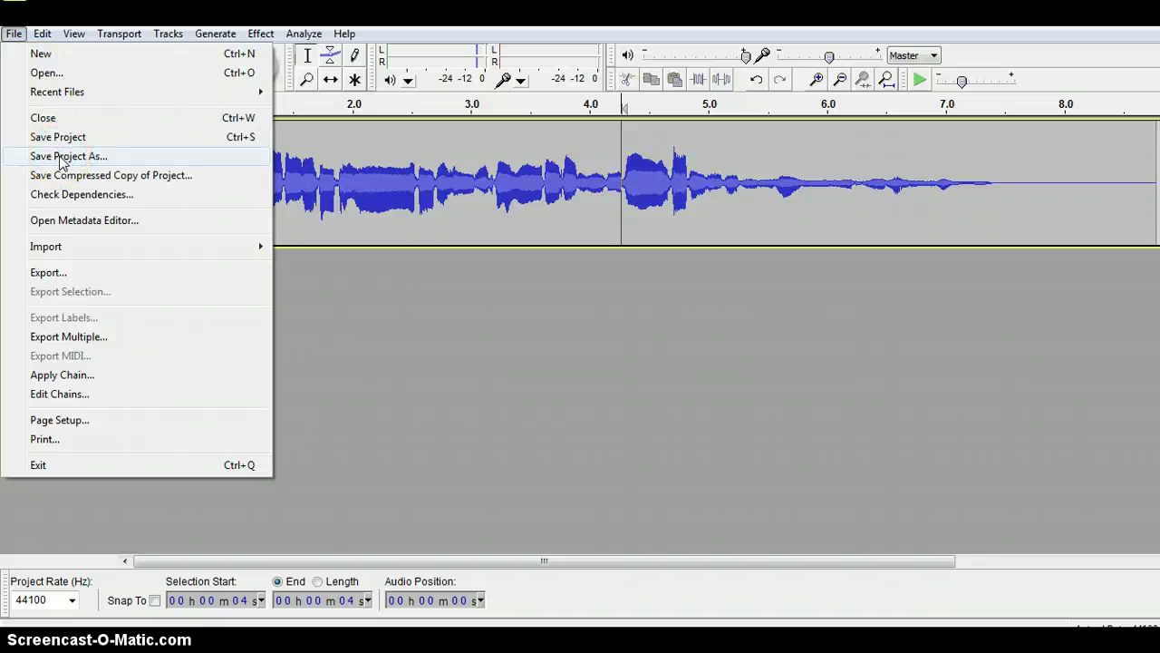
click(62, 160)
click(139, 134)
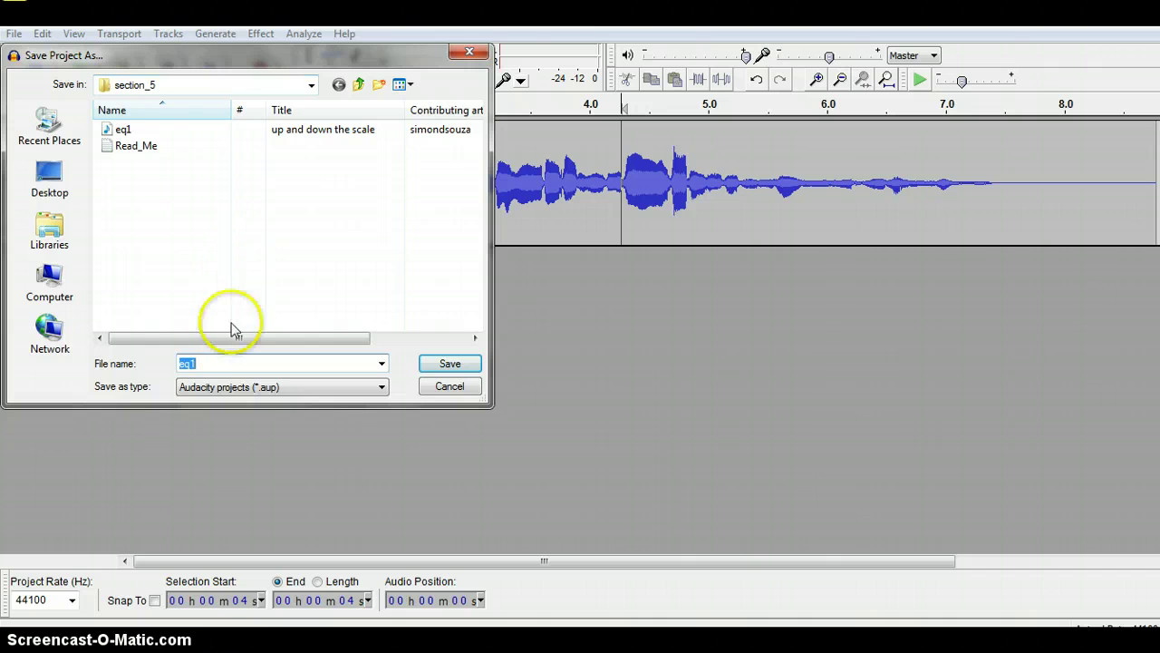
click(208, 364)
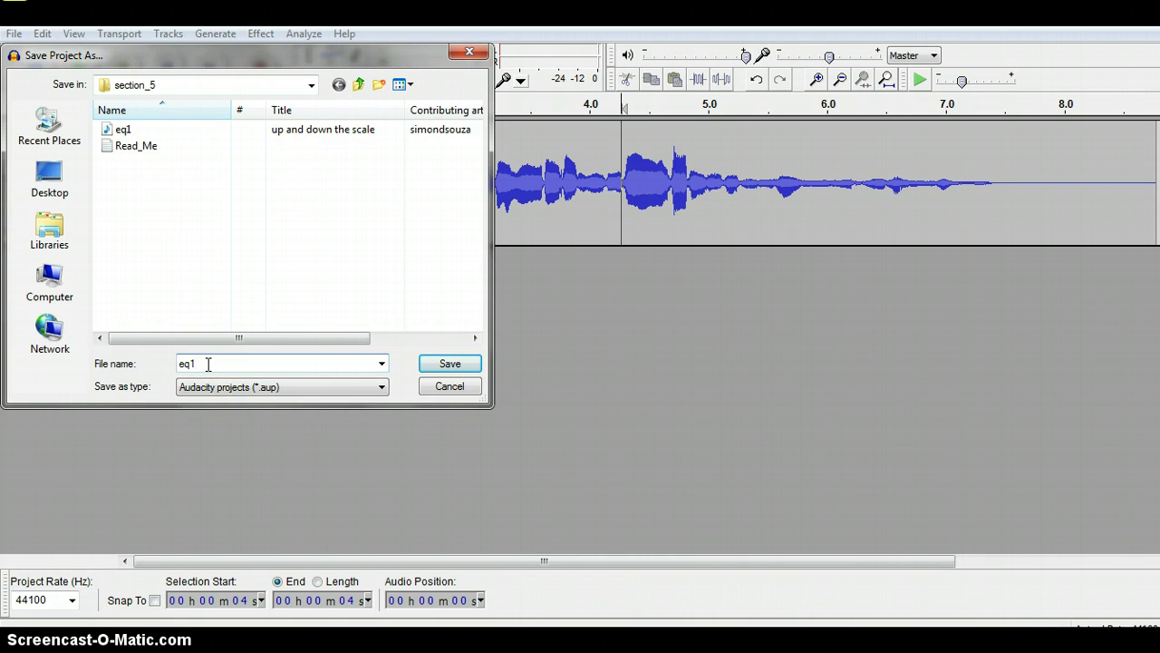
key(BackSpace)
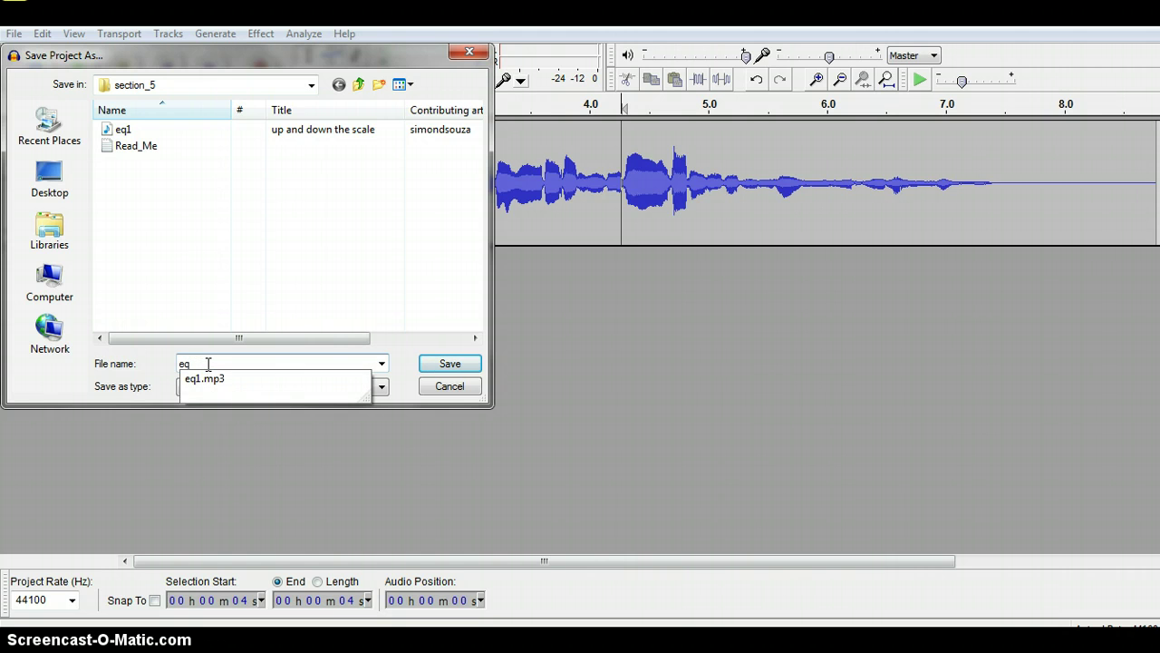
text(fix)
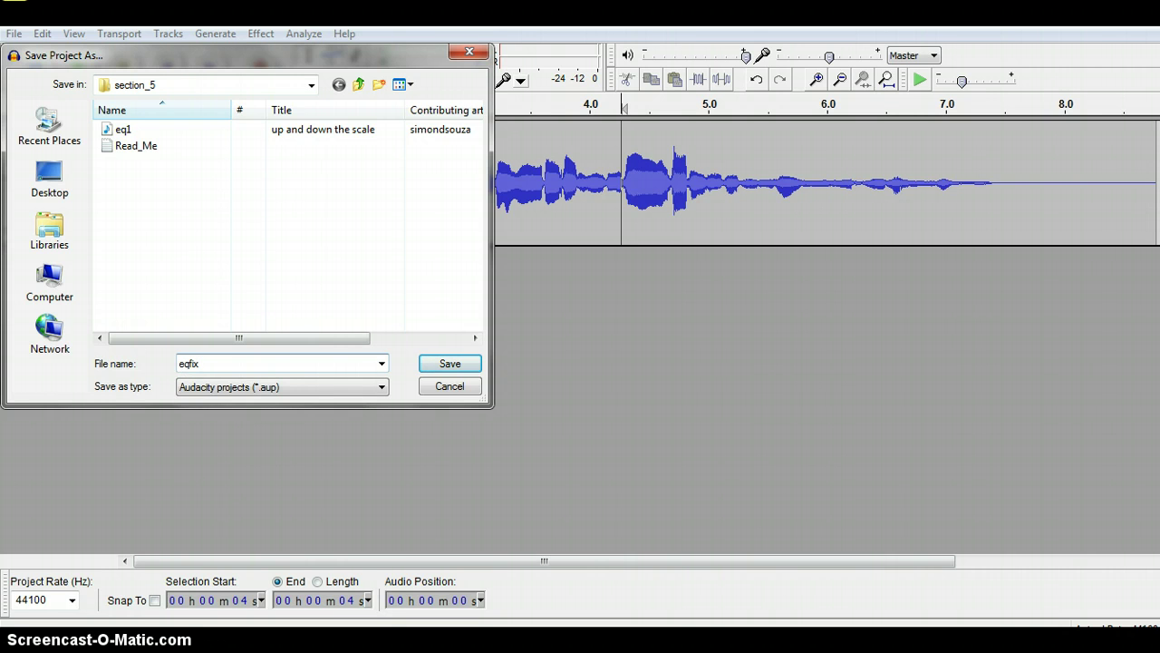
click(449, 367)
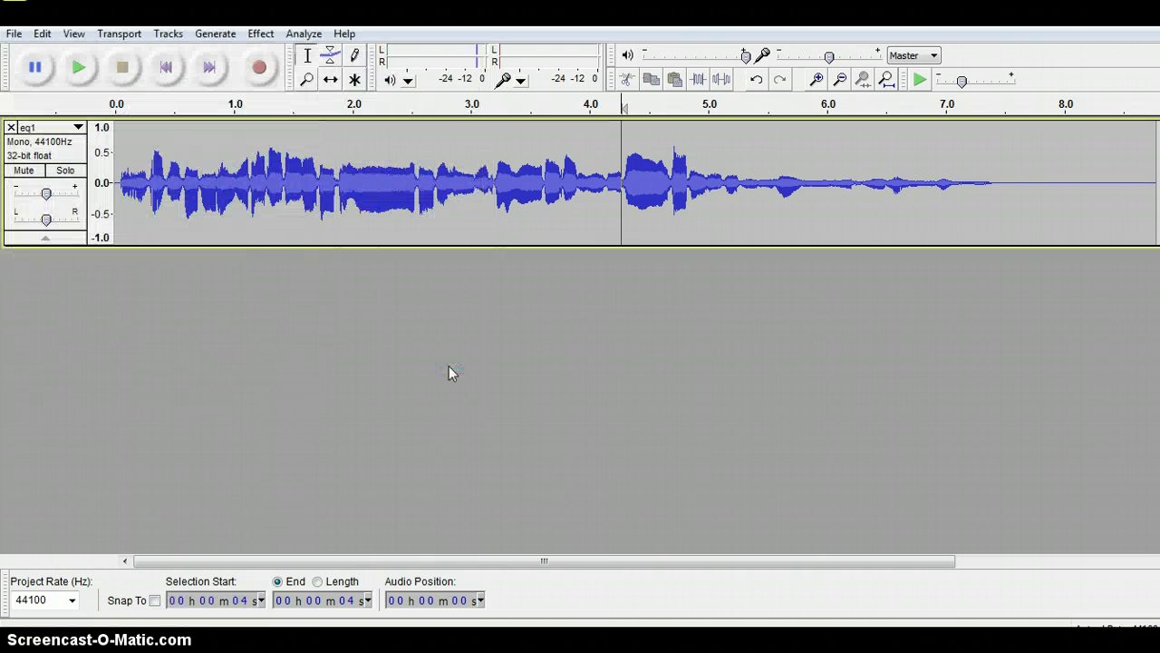